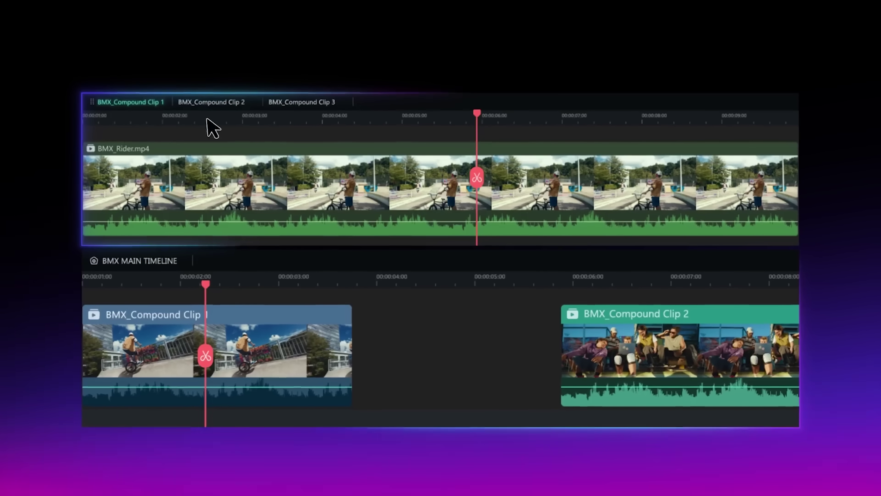
Preview the red particle stock clip 3141211 in the Source viewer of the new, empty project.
left_click(305, 103)
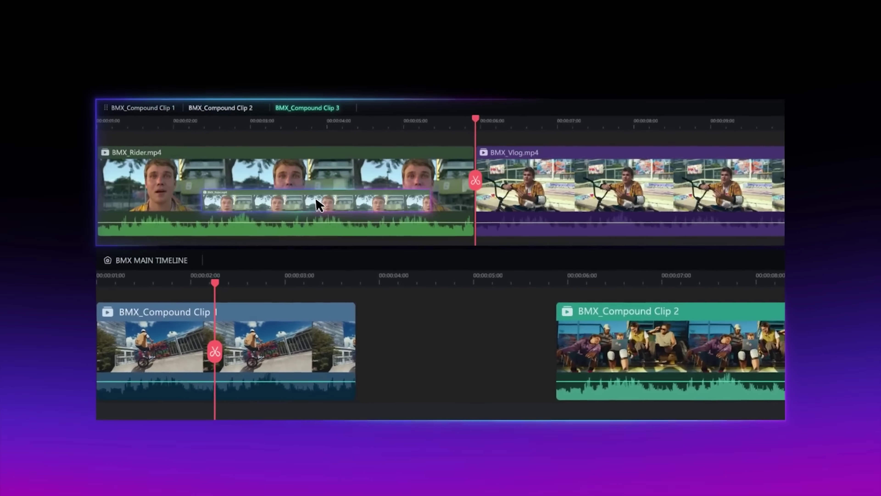
left_click_drag(319, 205, 451, 355)
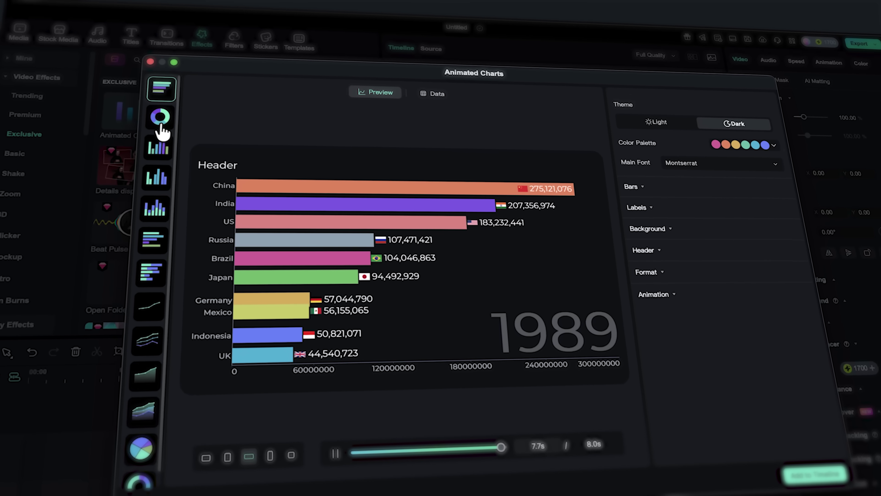
left_click(160, 125)
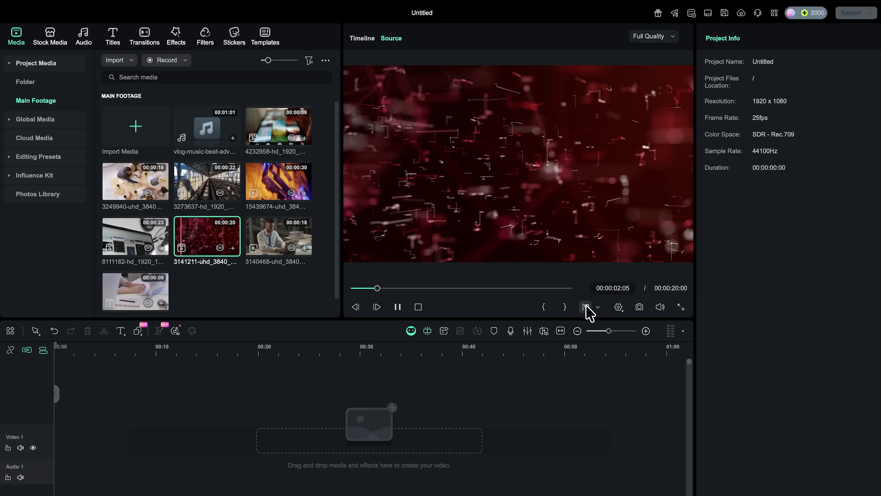
Mark In and Out on the red particle clip and add that range to Video 1.
left_click(547, 312)
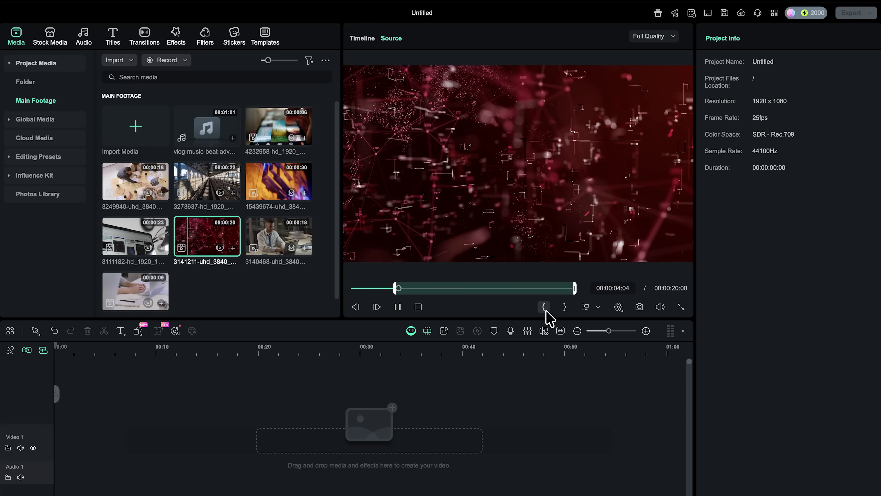
left_click(565, 307)
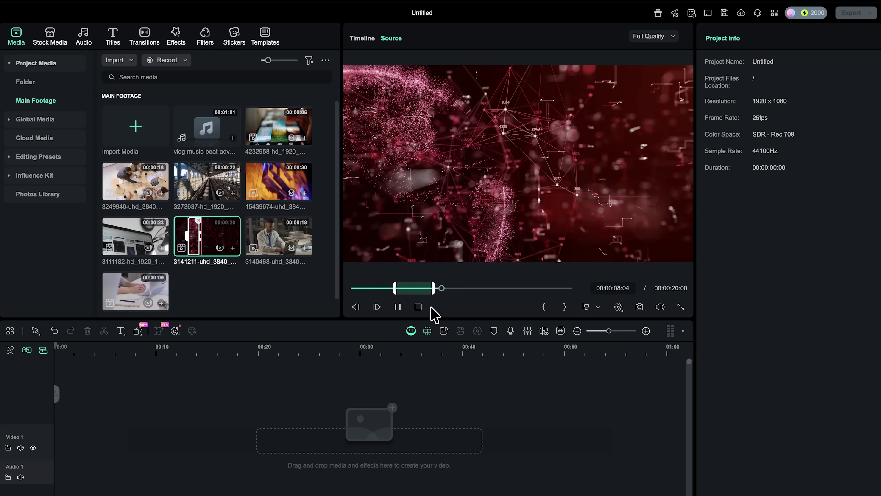
left_click_drag(433, 311, 149, 429)
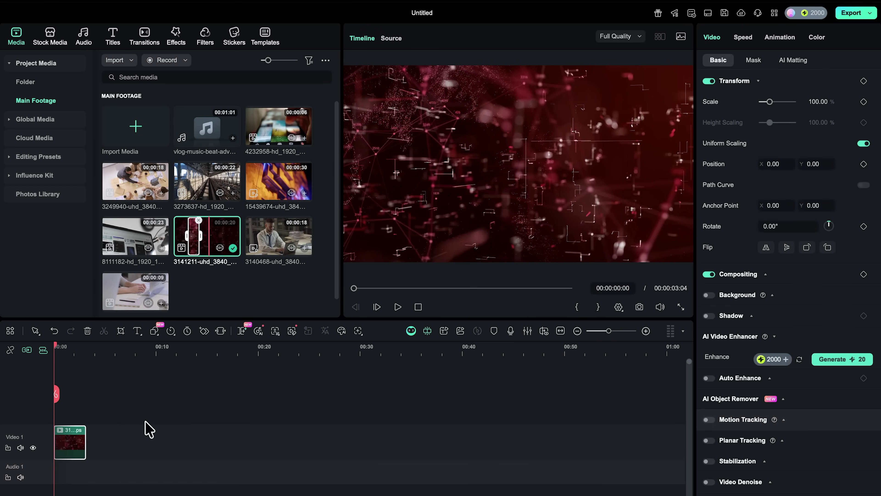
left_click(398, 307)
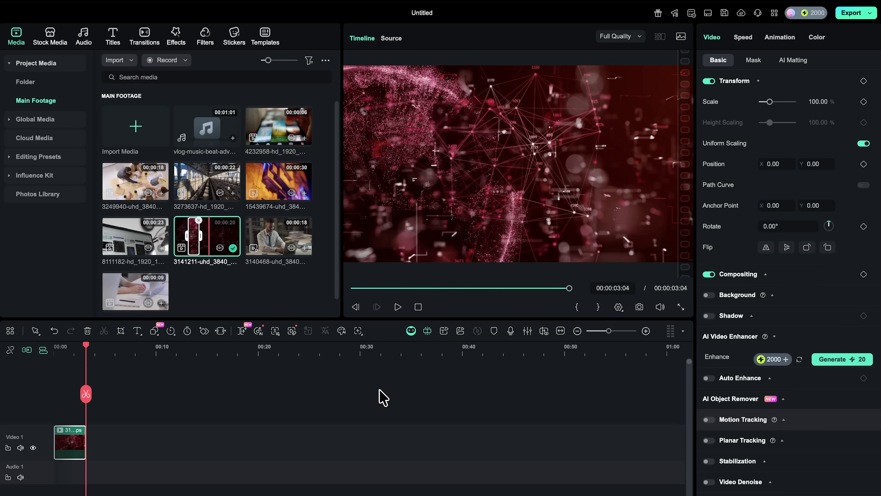
Append the man-at-laptop clip 3140468 and laptop-on-desk clip 8111182 after it on Video 1.
left_click(277, 240)
left_click(395, 307)
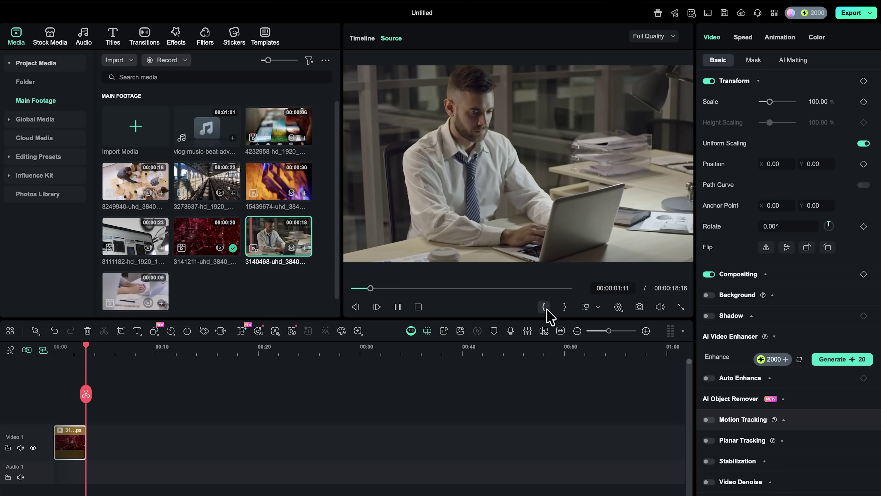
left_click(585, 306)
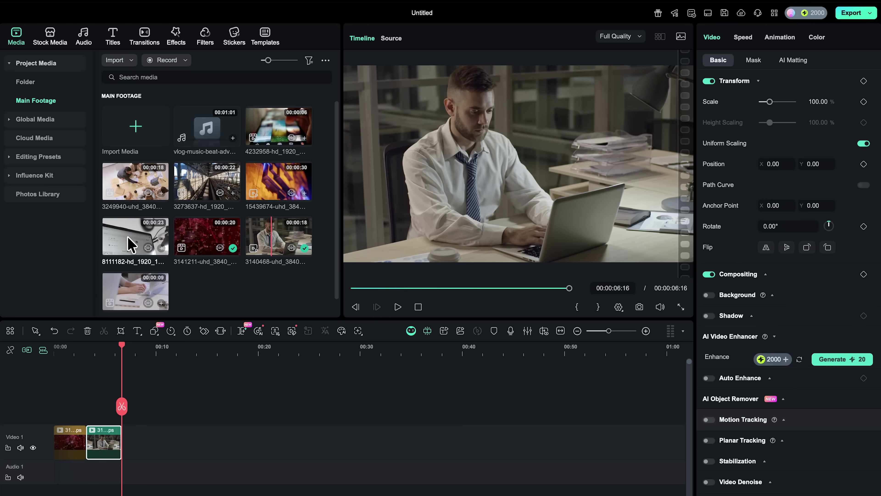
left_click_drag(130, 243, 167, 443)
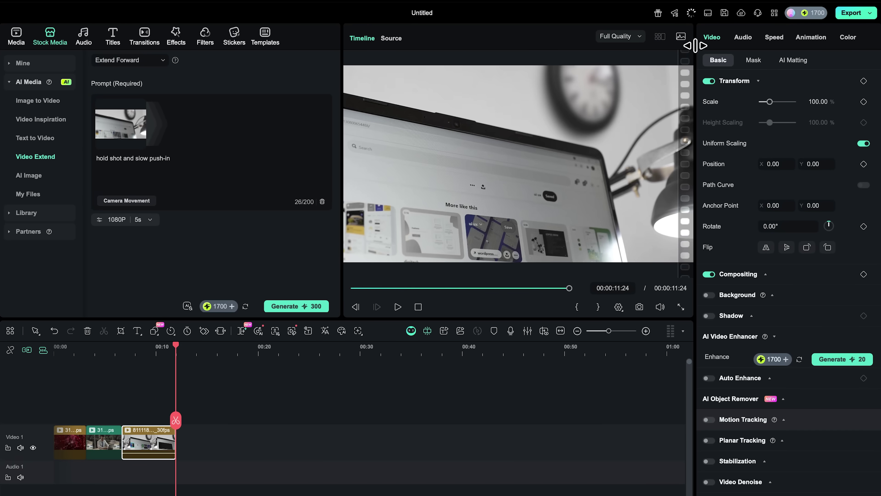
Check the Video Extend progress and preview the AI-extended laptop clip in My Files.
left_click(691, 13)
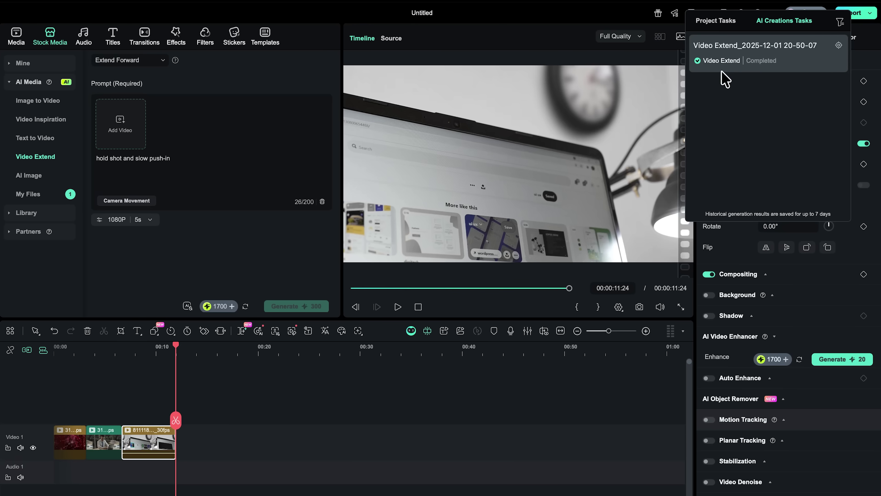
left_click(45, 196)
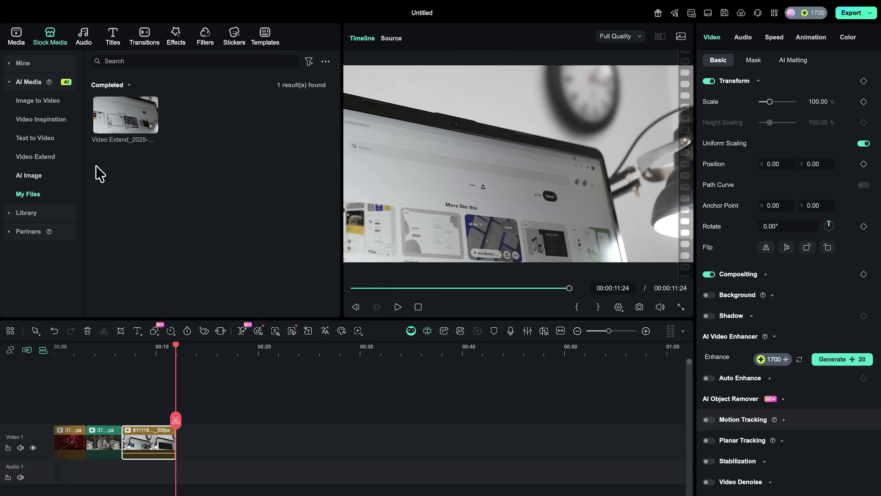
left_click(127, 114)
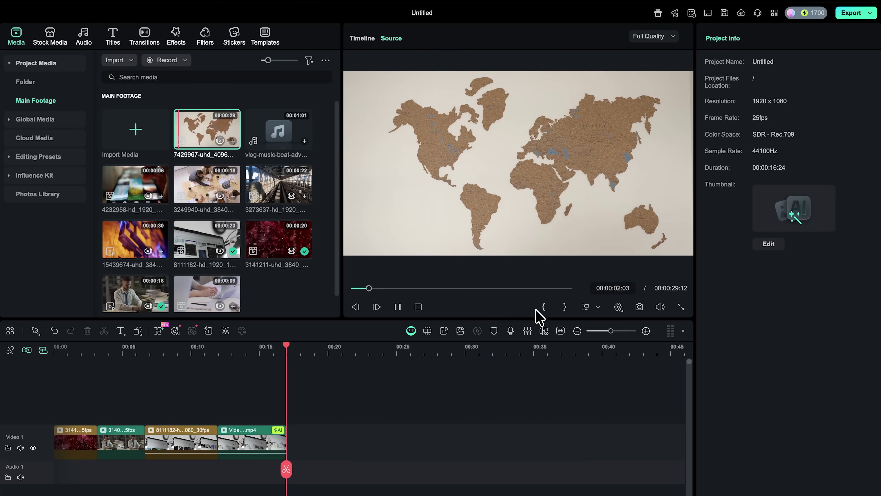
Insert a Mark In/Out range of the world map clip at the end of Video 1.
left_click(543, 307)
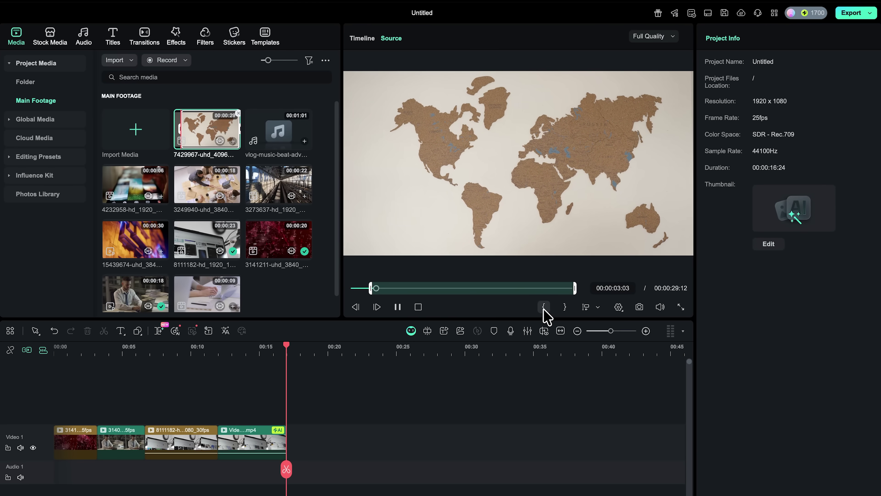
left_click(565, 308)
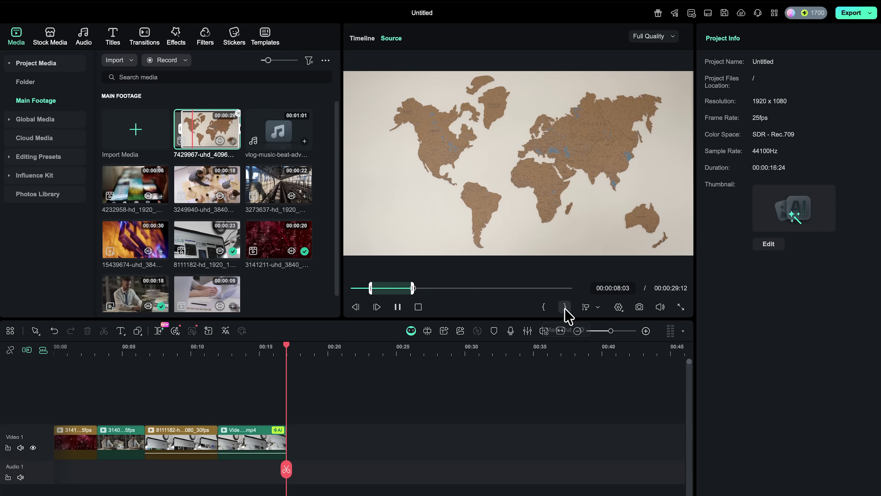
left_click(585, 308)
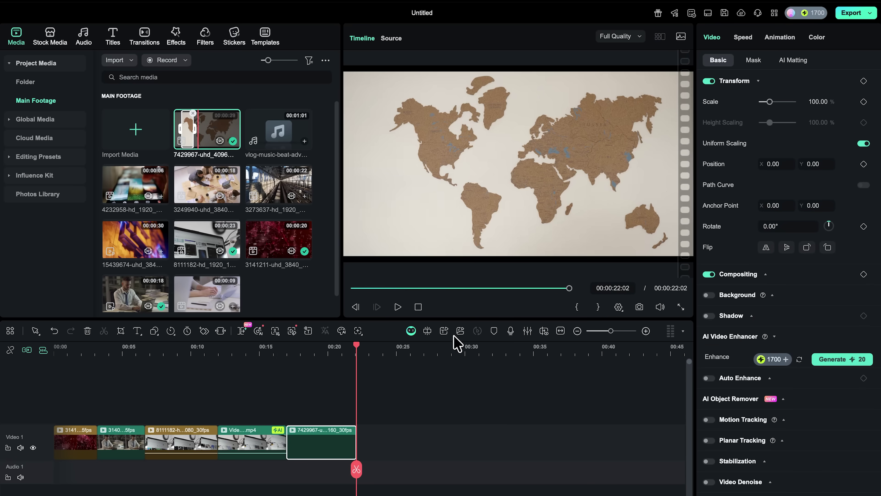
left_click_drag(354, 467, 290, 467)
Draw a freeform flight path with the Pen Tool and animate the Airplane sticker along it.
left_click(154, 330)
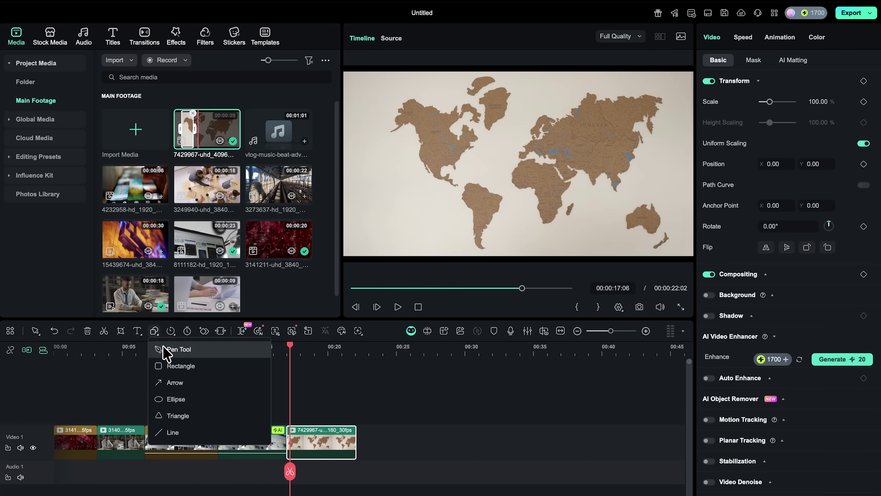
left_click(176, 349)
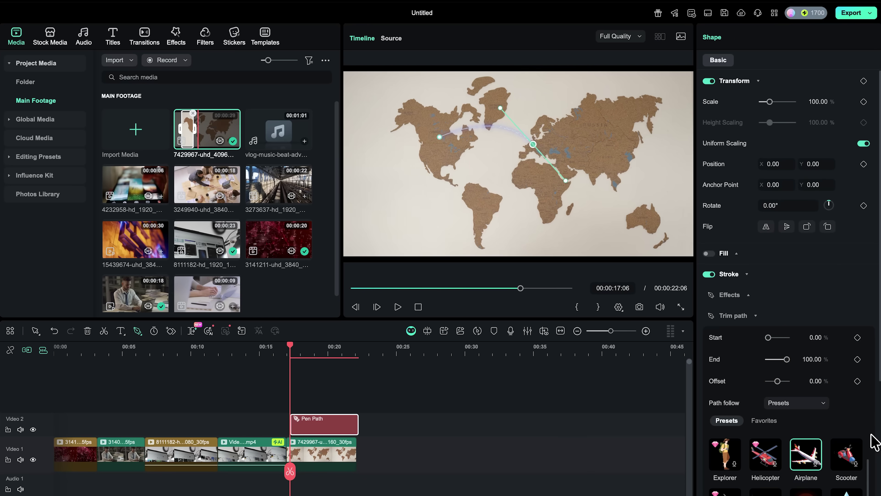
scroll(862, 381, "down", 2)
scroll(862, 381, "down", 1)
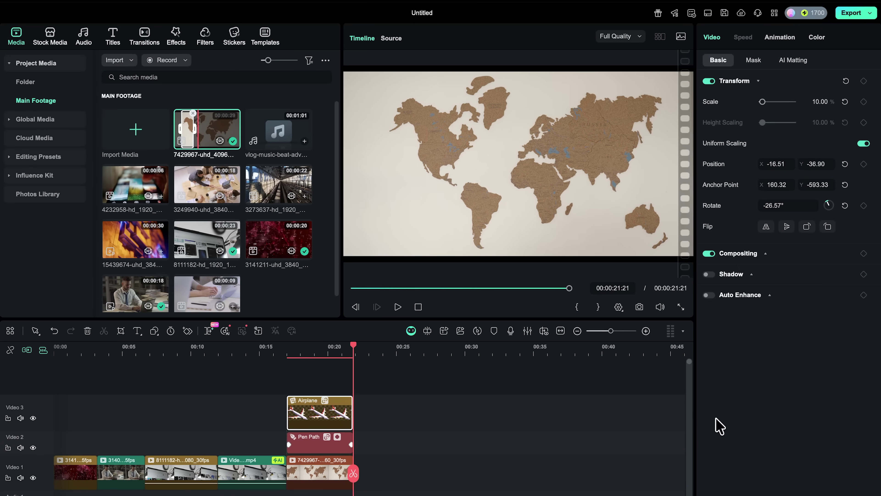
left_click(524, 432)
key("Up")
left_click(336, 419)
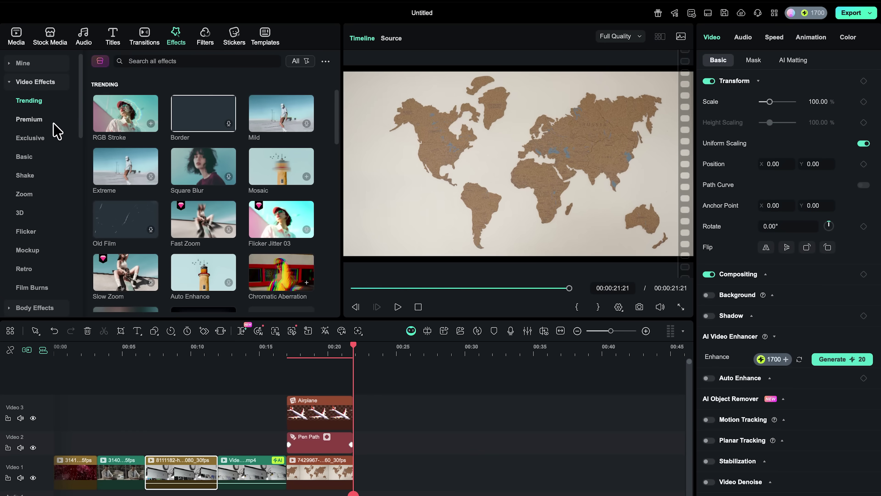
Open Animated Charts and choose the multi-line line chart template.
left_click(34, 139)
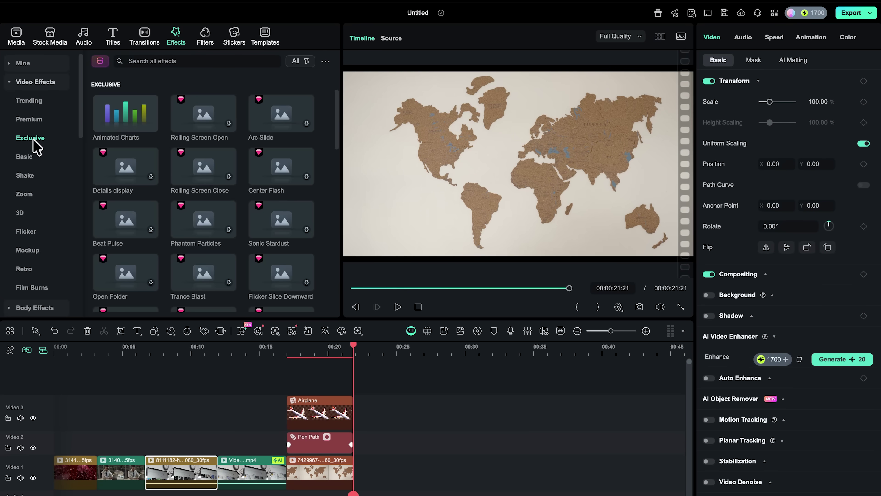
left_click(129, 122)
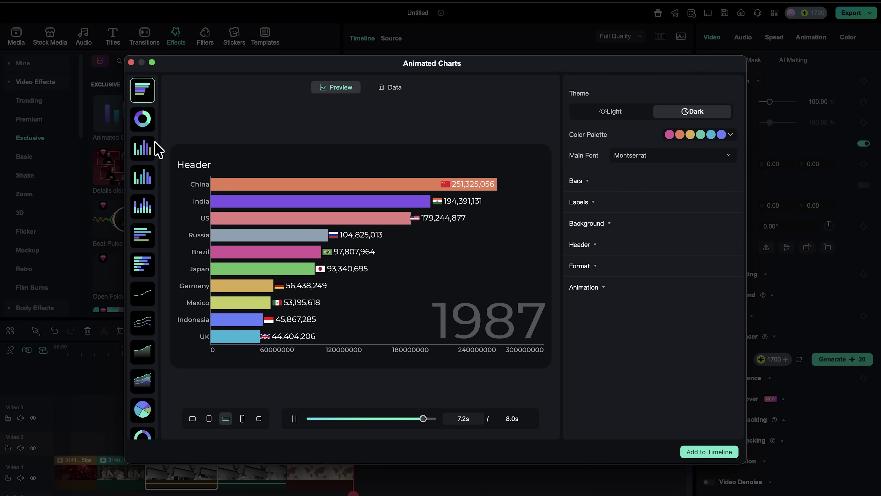
left_click(143, 127)
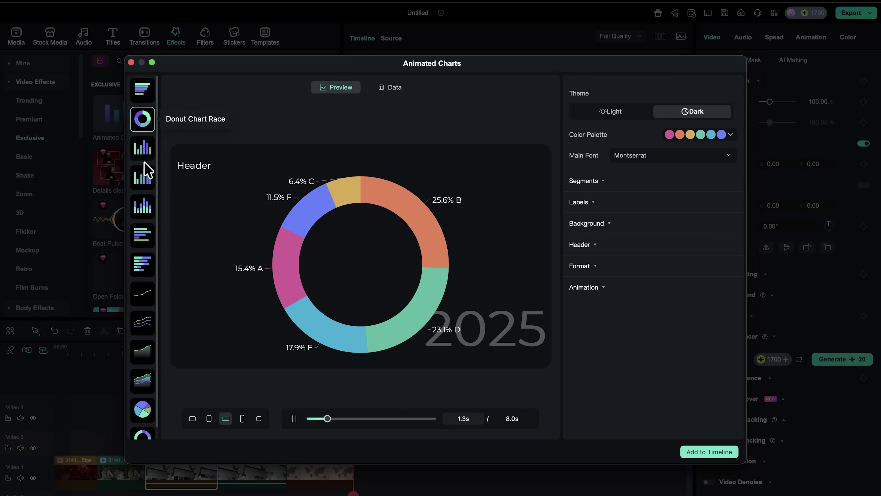
scroll(143, 173, "down", 1)
left_click(141, 255)
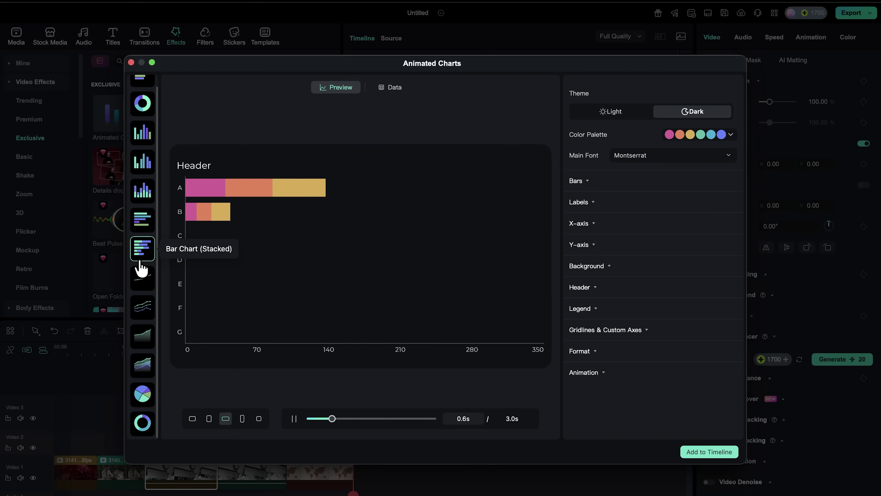
left_click(143, 308)
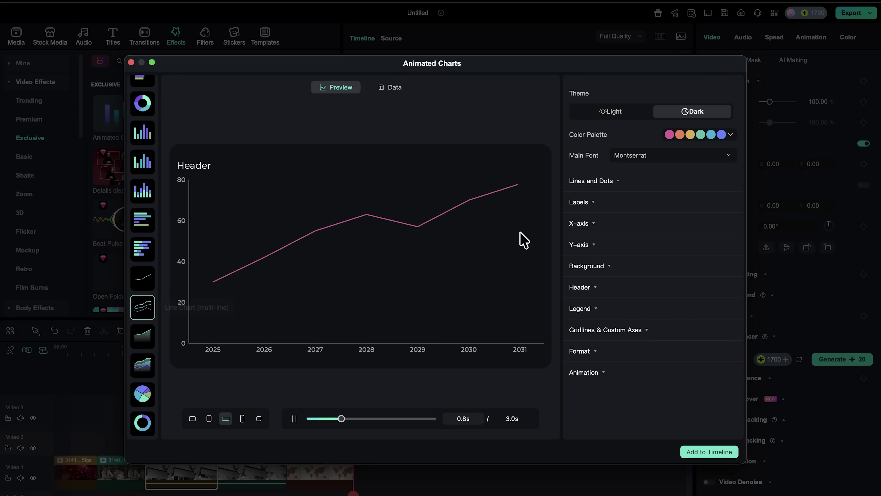
Try the light chart theme and set the Main Font to Montserrat.
left_click(627, 111)
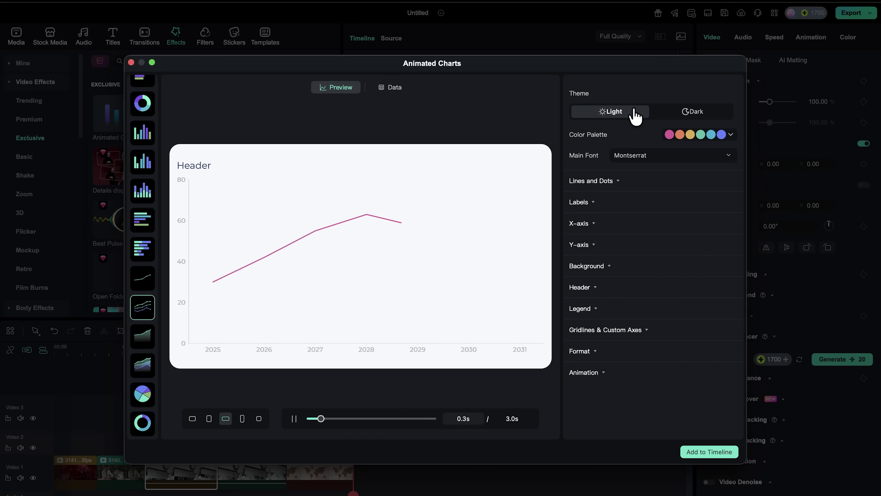
left_click(675, 112)
left_click(654, 158)
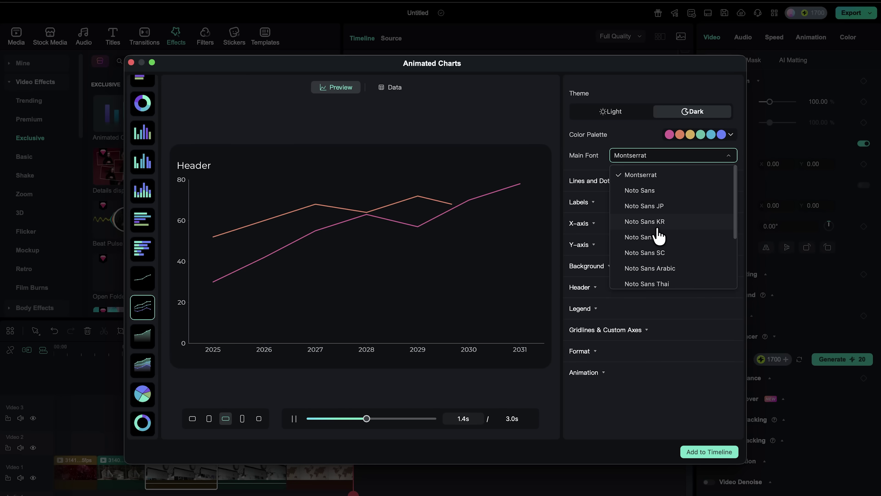
left_click(656, 238)
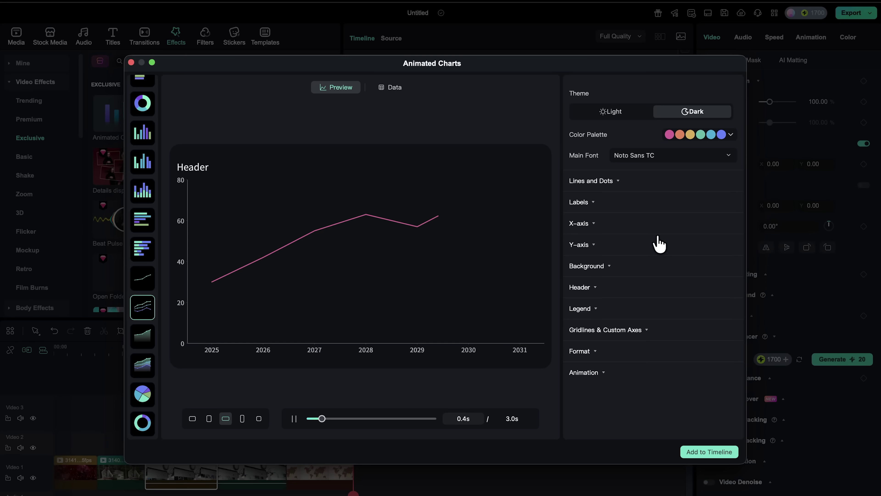
left_click(671, 159)
left_click(663, 177)
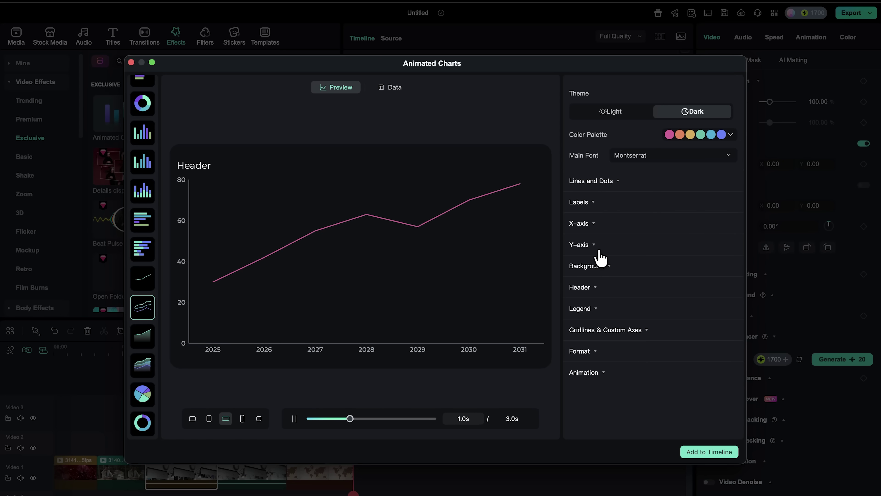
Review the chart's Animation settings and load the sample data into its data table.
left_click(607, 373)
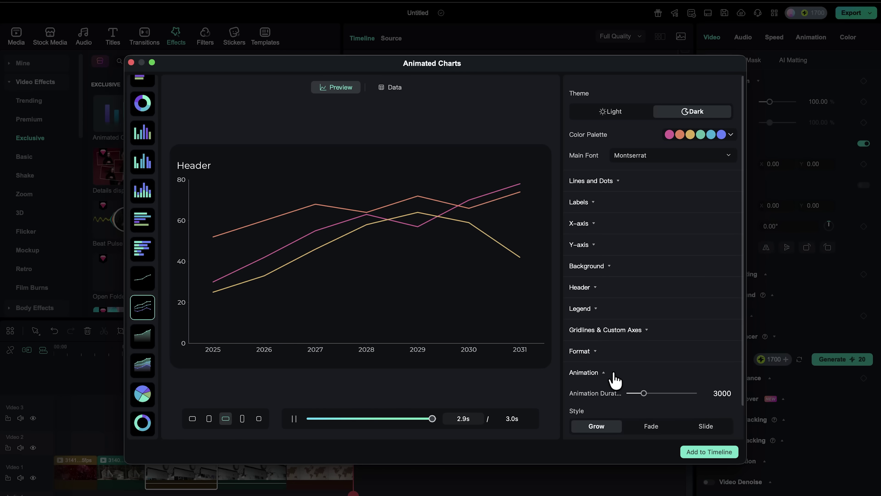
scroll(612, 378, "down", 2)
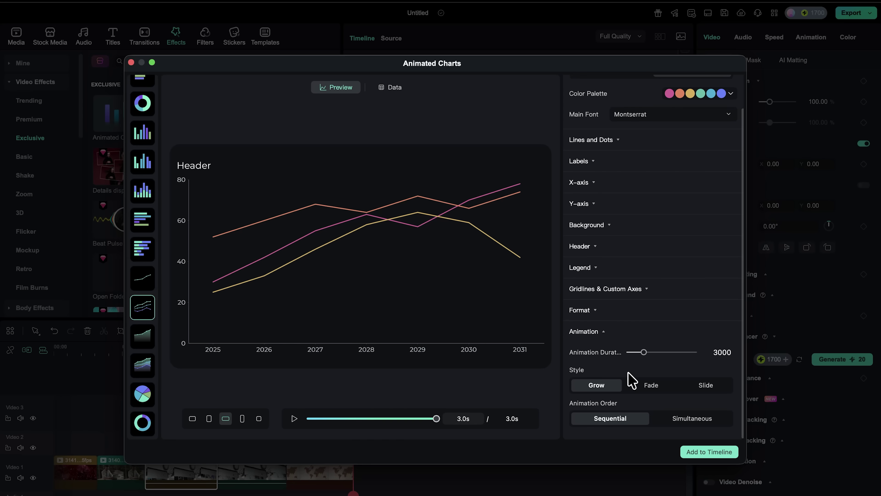
left_click(604, 332)
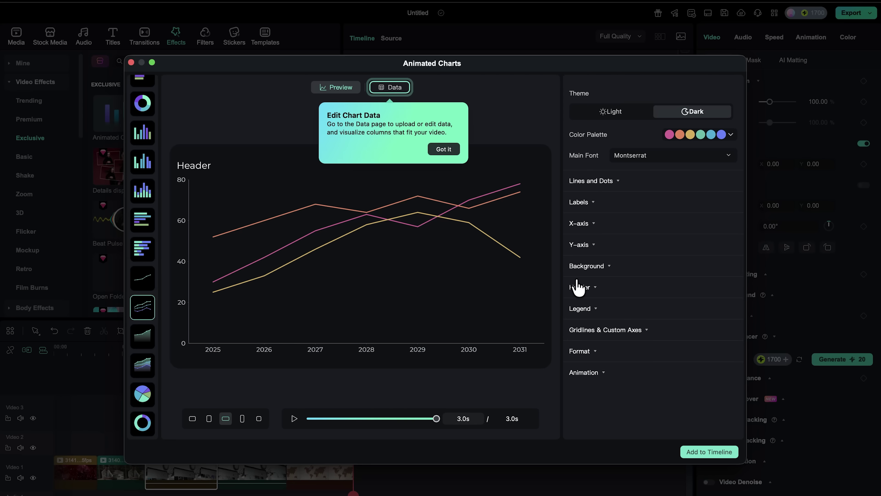
left_click(386, 92)
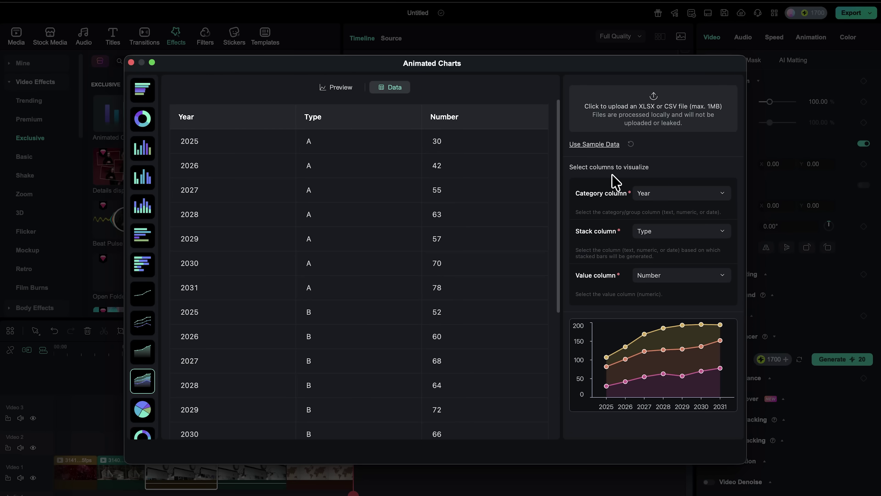
left_click(596, 145)
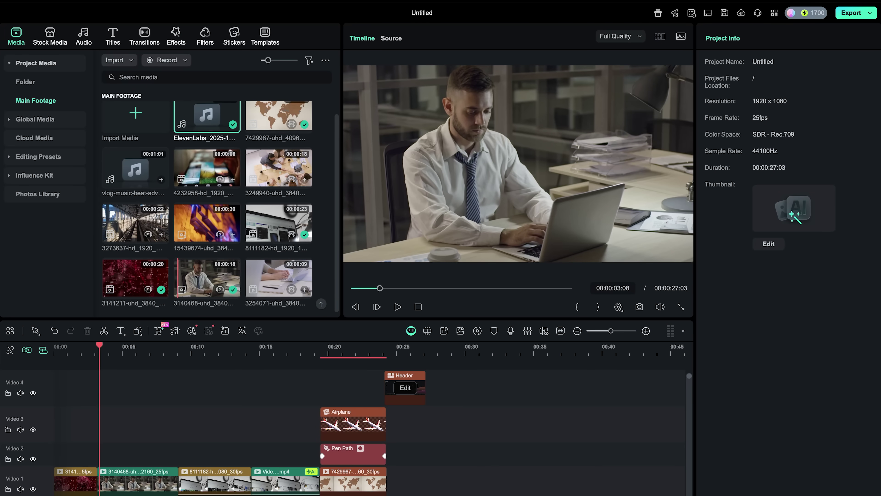
Generate English (US) dynamic captions from the selected voiceover clip with Speech to Text.
right_click(116, 494)
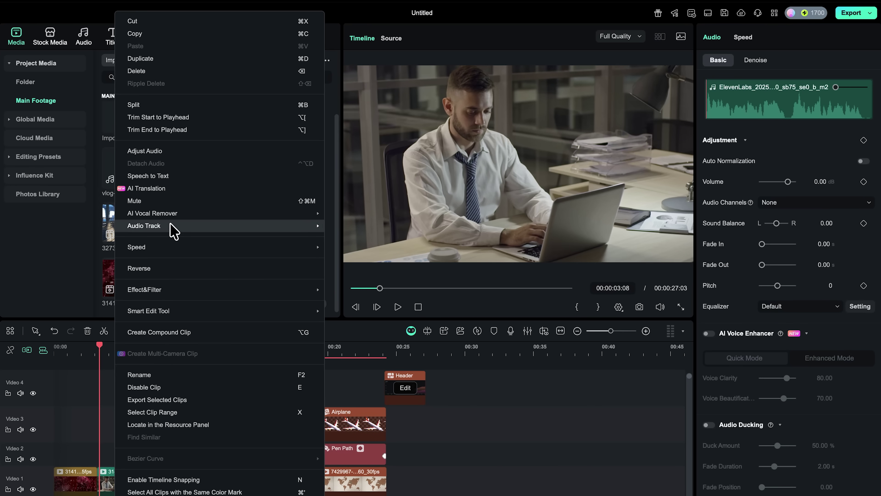
left_click(171, 180)
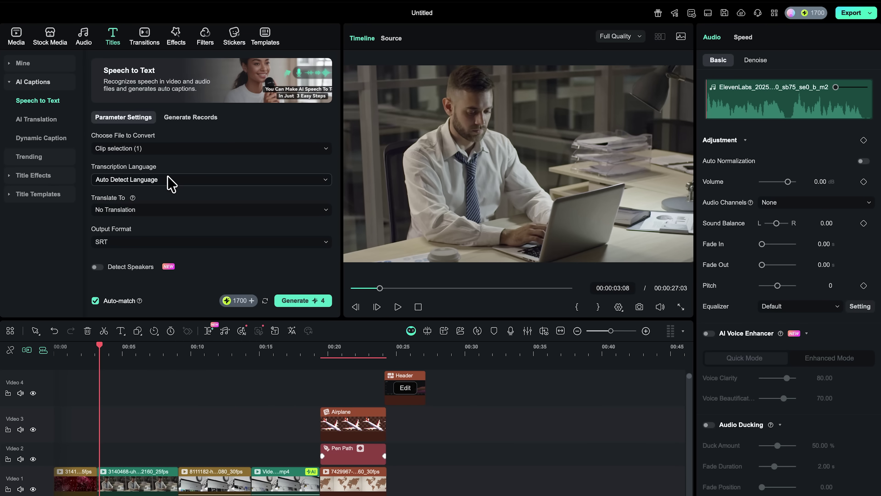
left_click(32, 138)
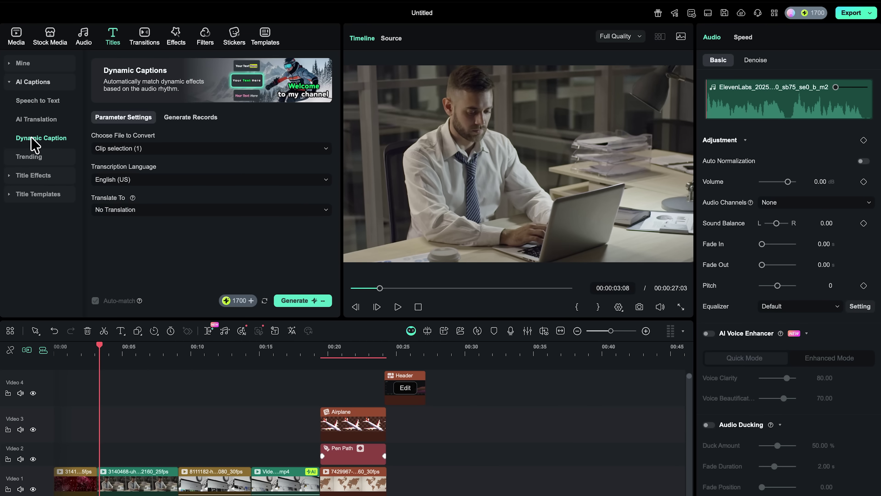
left_click(153, 150)
left_click(149, 154)
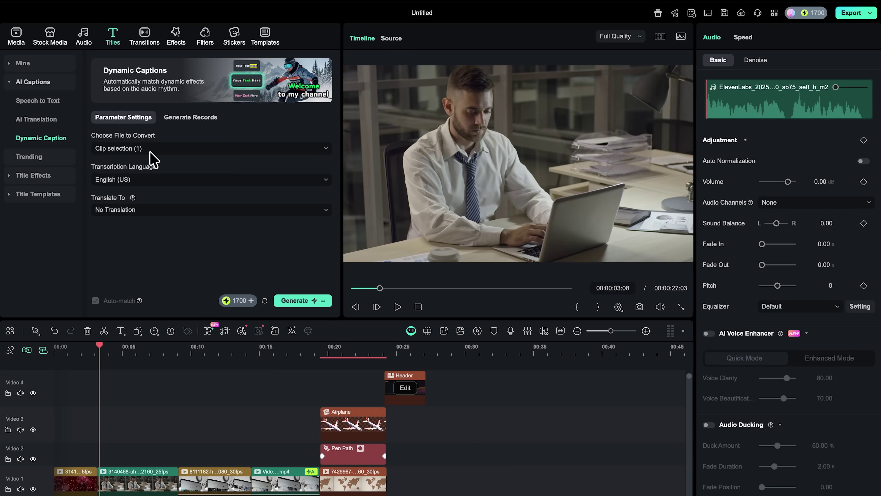
left_click(157, 180)
scroll(144, 302, "down", 3)
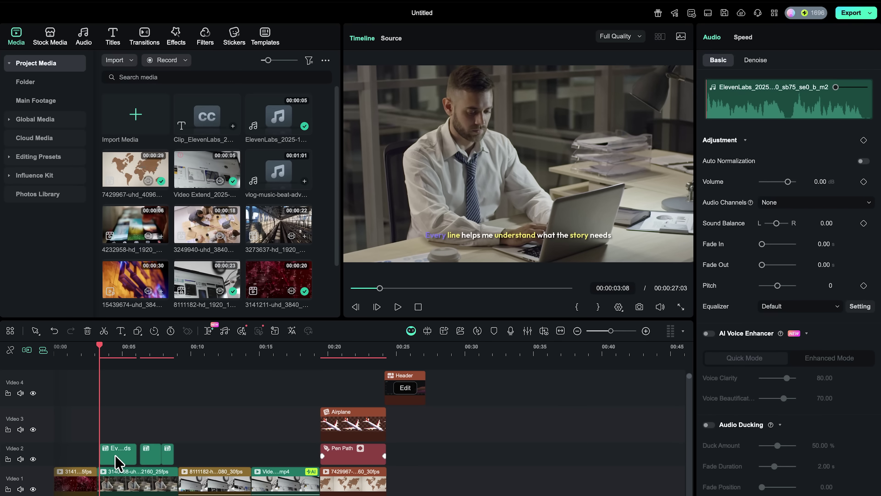
left_click(118, 455)
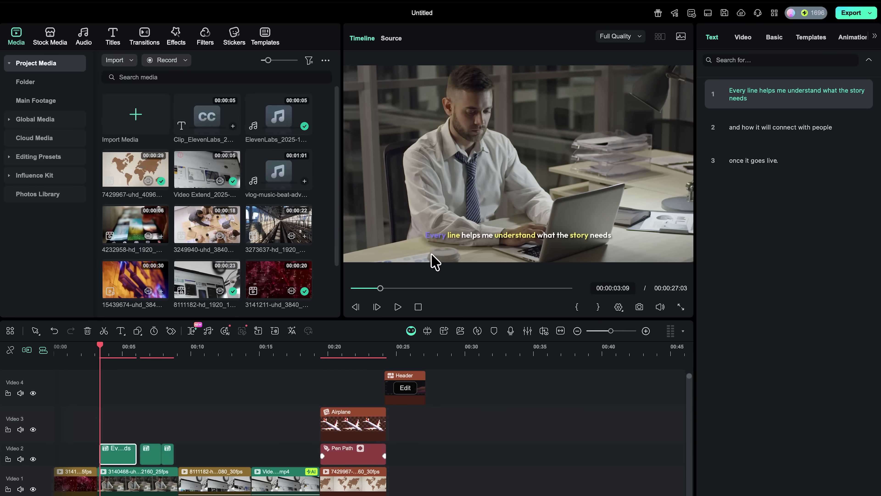
Play back and scrub the captioned section, then browse the caption style templates.
left_click(394, 303)
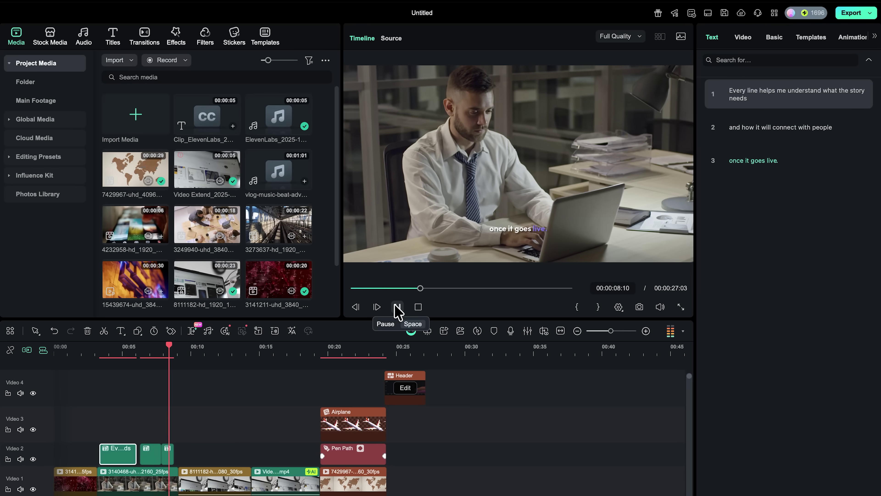
left_click(397, 307)
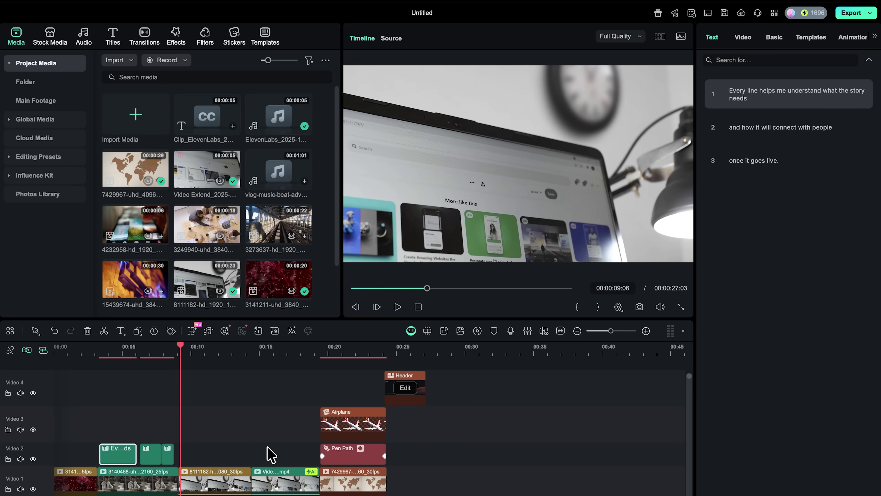
left_click_drag(181, 346, 154, 345)
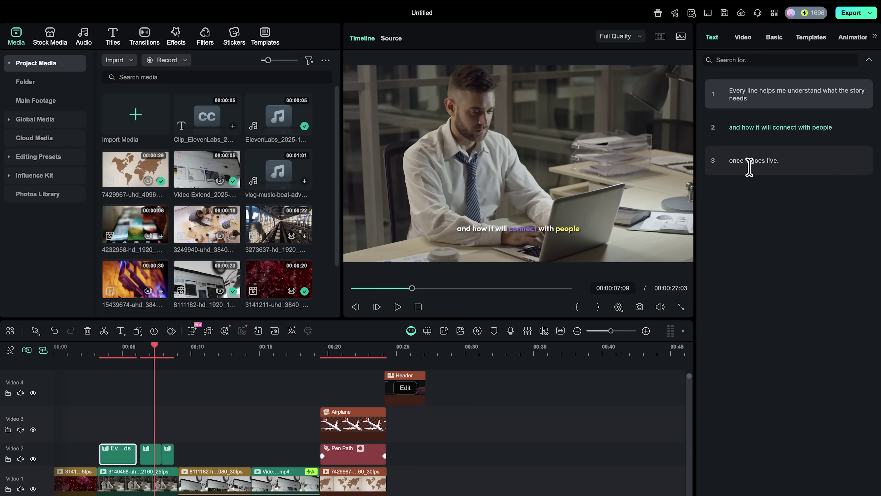
left_click(807, 38)
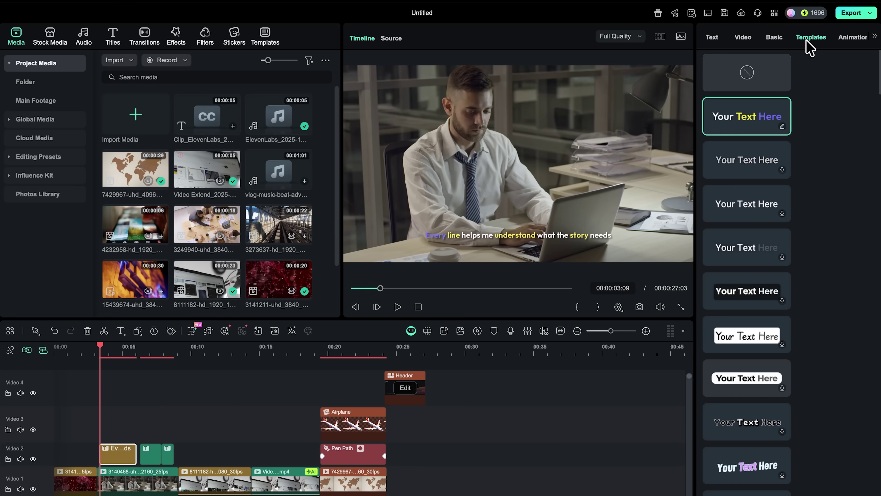
scroll(745, 274, "down", 6)
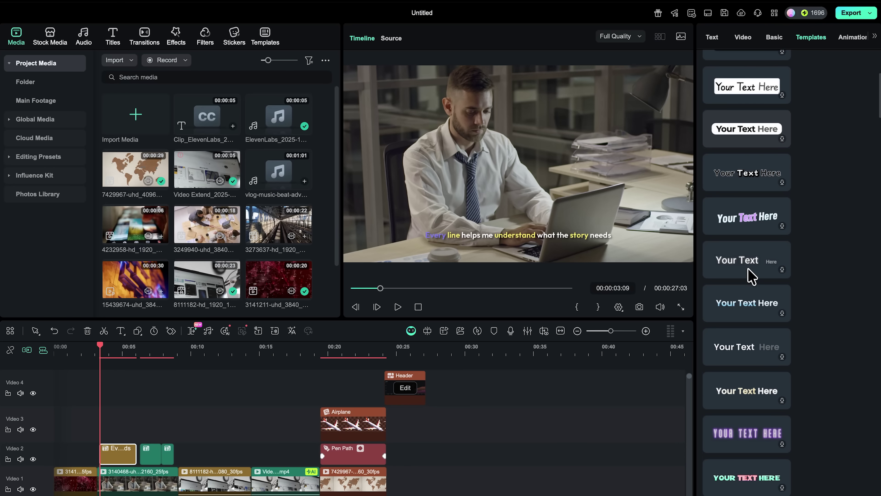
scroll(748, 270, "down", 6)
Combine the selected clips into Compound Clip 1 with Option+G and dismiss the dual-timeline tip.
key("super+a")
key("alt+g")
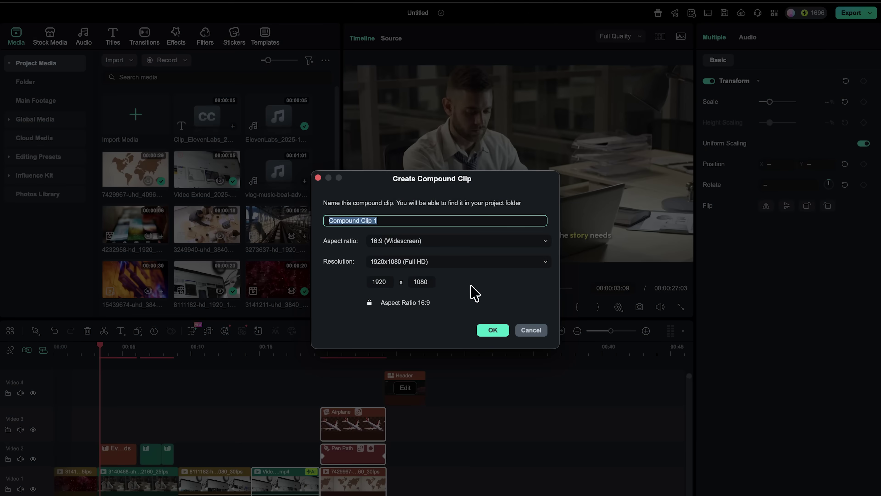
left_click(500, 332)
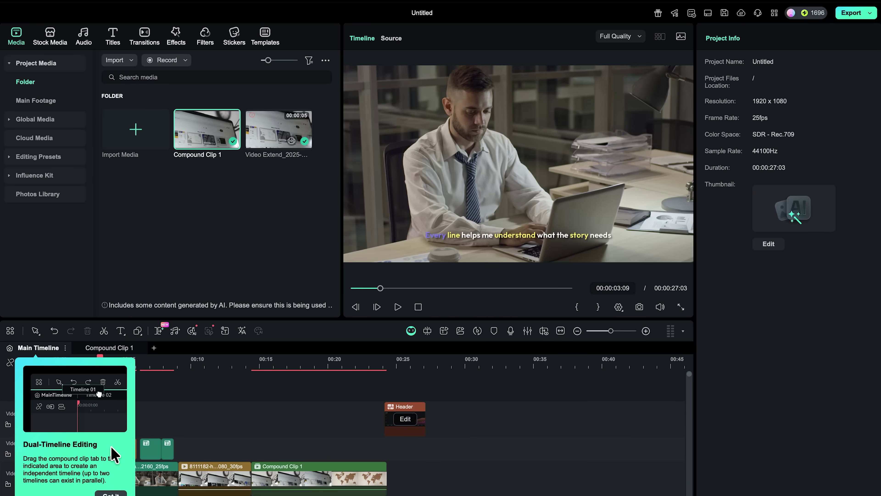
left_click(110, 493)
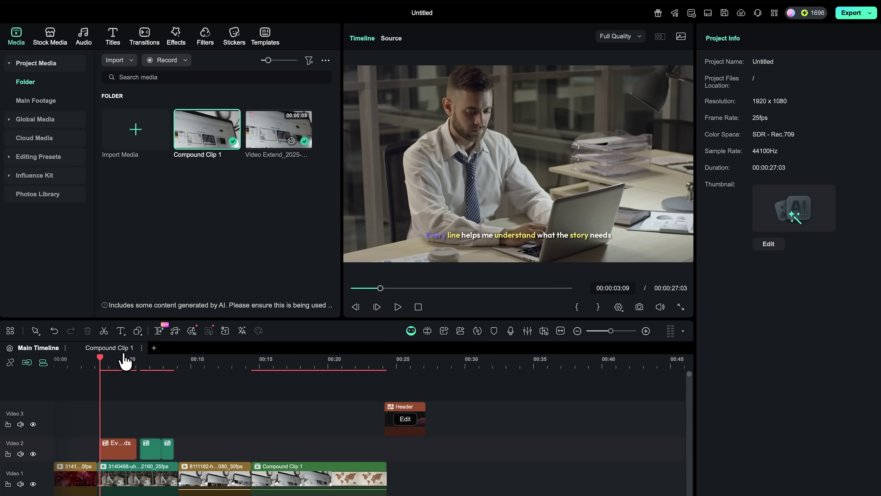
Select Compound Clip 1 and open its own separate timeline.
left_click(306, 491)
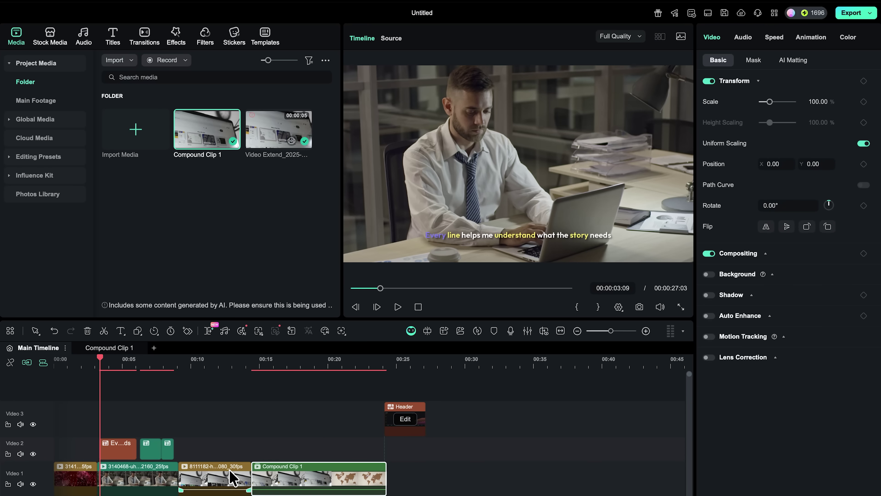
left_click(232, 479)
left_click(122, 350)
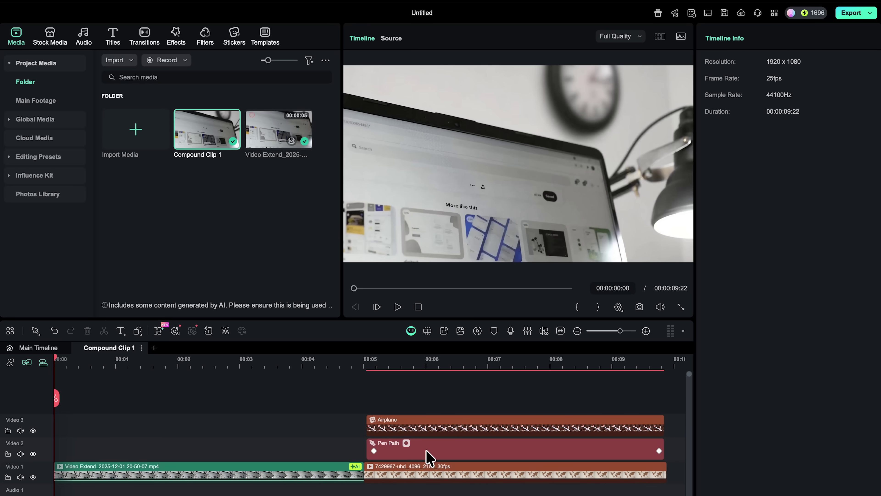
Inspect the Pen Path and map clips inside Compound Clip 1, then return to the Main Timeline.
left_click(430, 459)
left_click(414, 479)
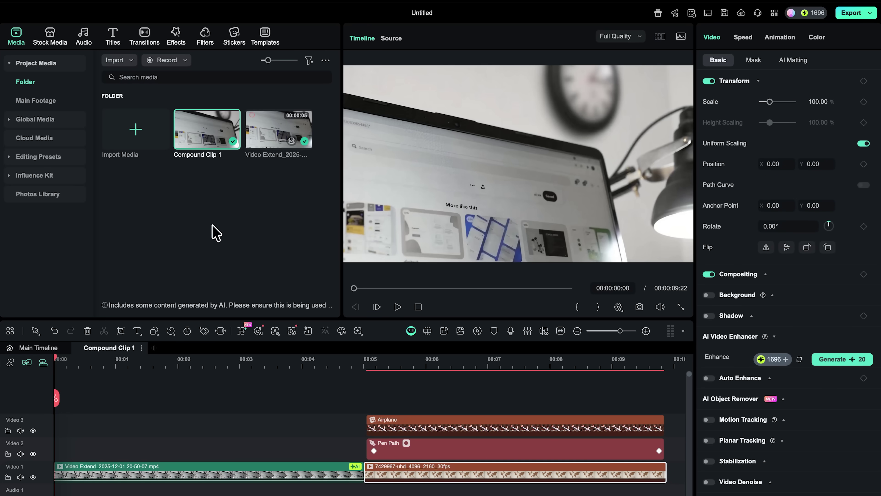
left_click(49, 348)
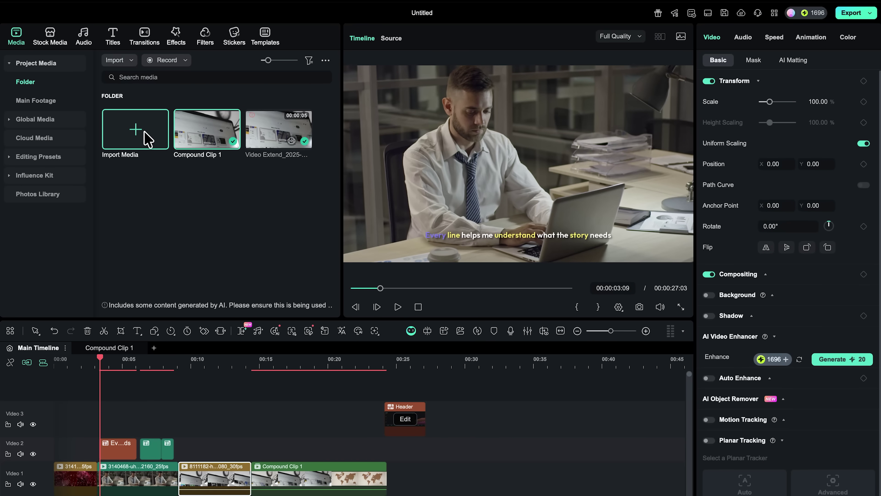
List the Media panel's import options: Import Media Files, Import a Media Folder, Import Subprojects.
left_click(130, 62)
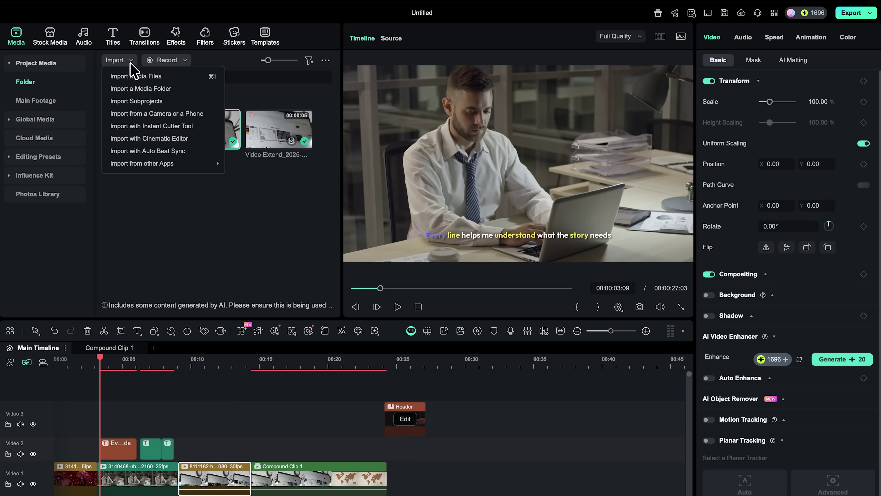